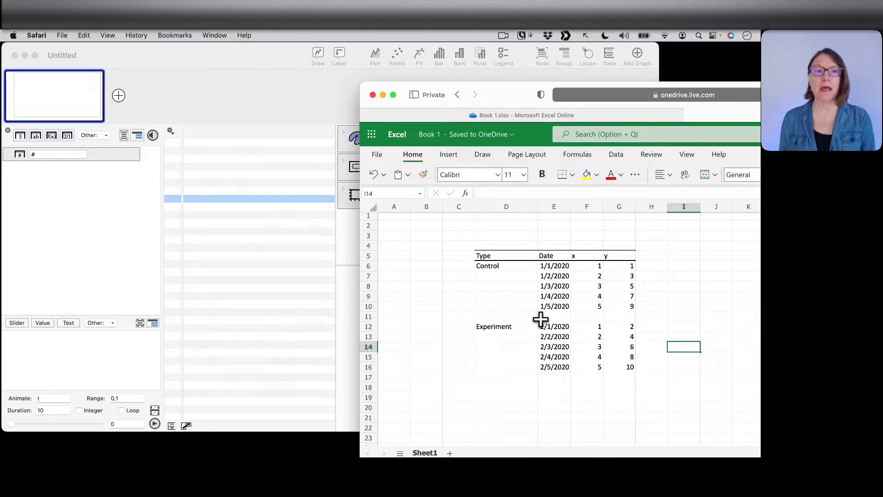
Step: Select the Type, Date, x and y table in D5:G16 and copy it
click(500, 255)
drag(499, 255, 634, 371)
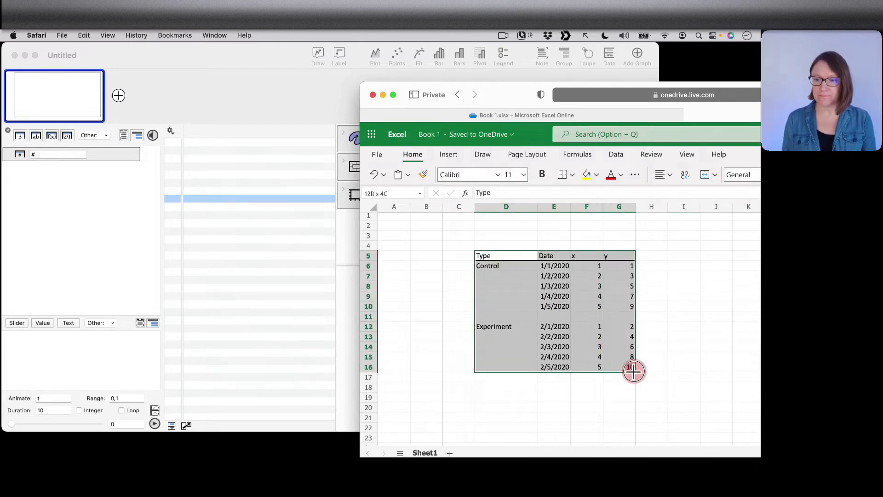
right_click(562, 306)
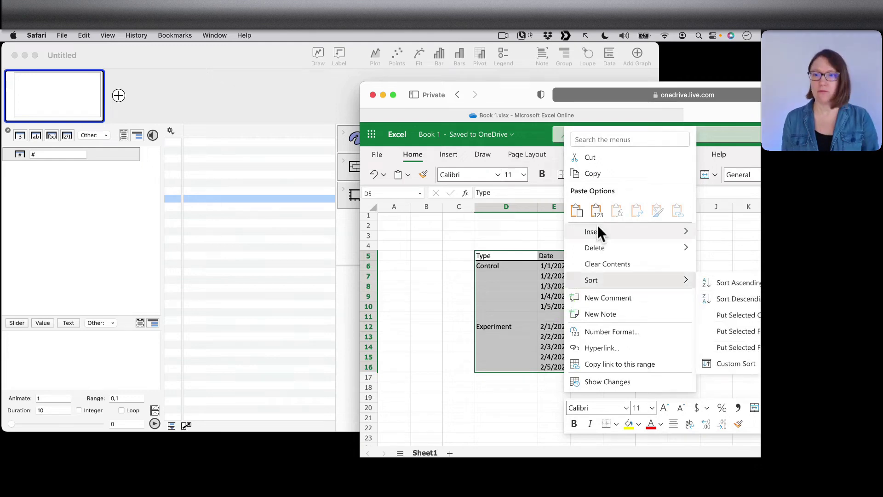
click(594, 174)
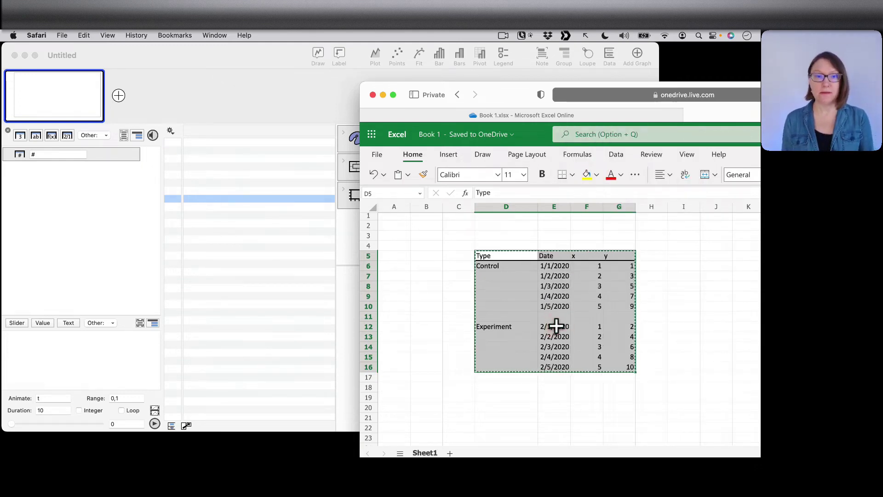
Step: Paste the copied Excel table into DataGraph as Type, Date, x and y columns
click(268, 237)
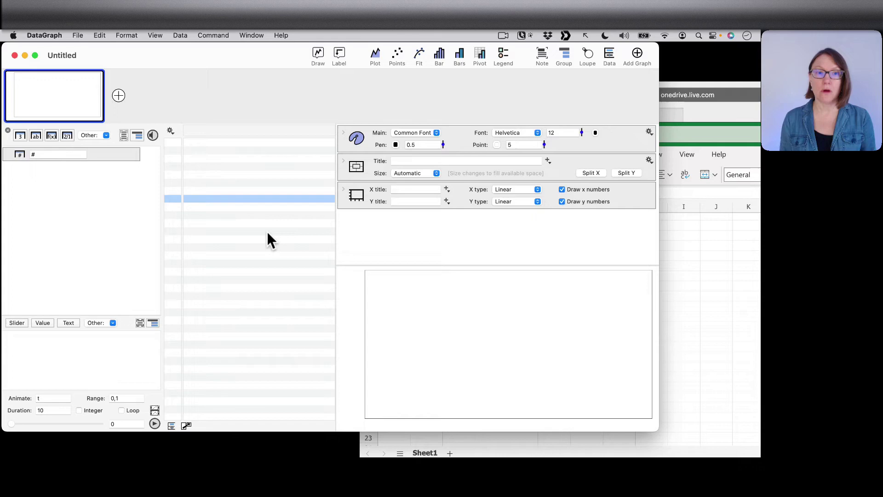
click(431, 230)
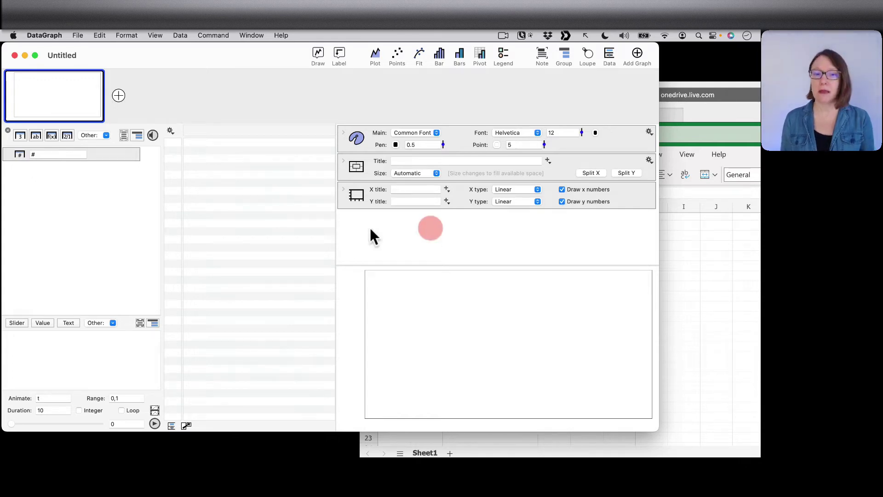
click(147, 202)
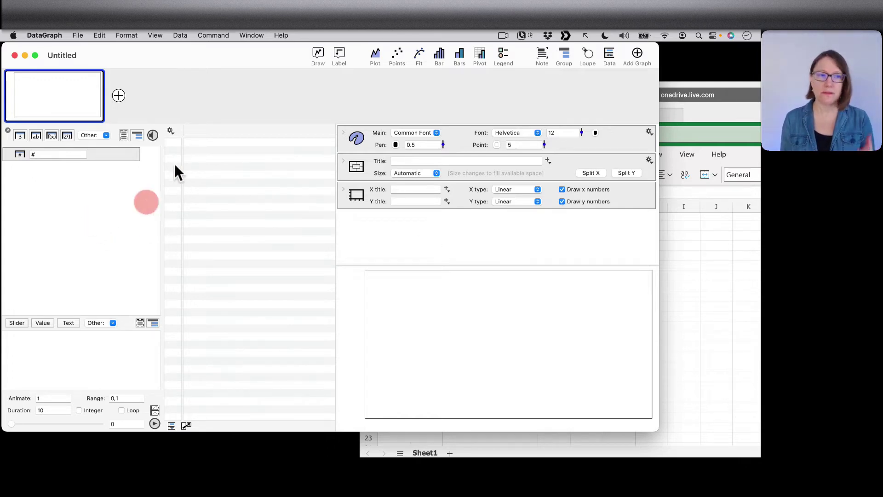
click(99, 35)
click(102, 112)
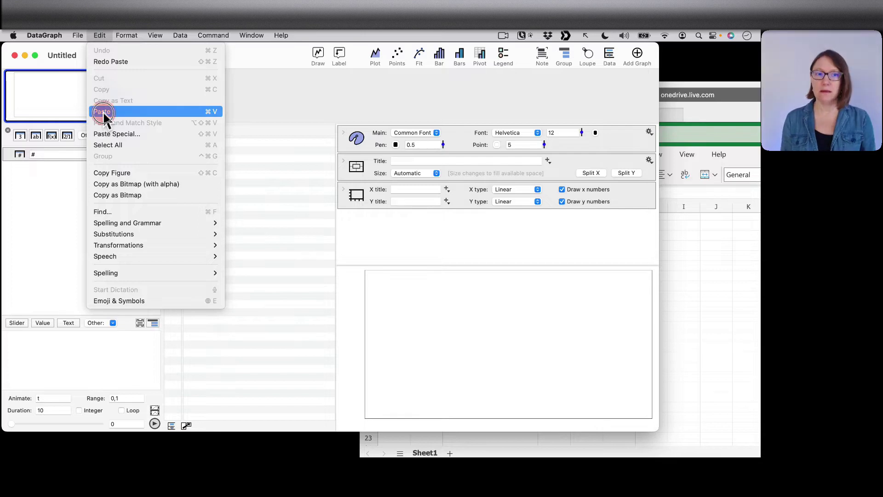
click(248, 298)
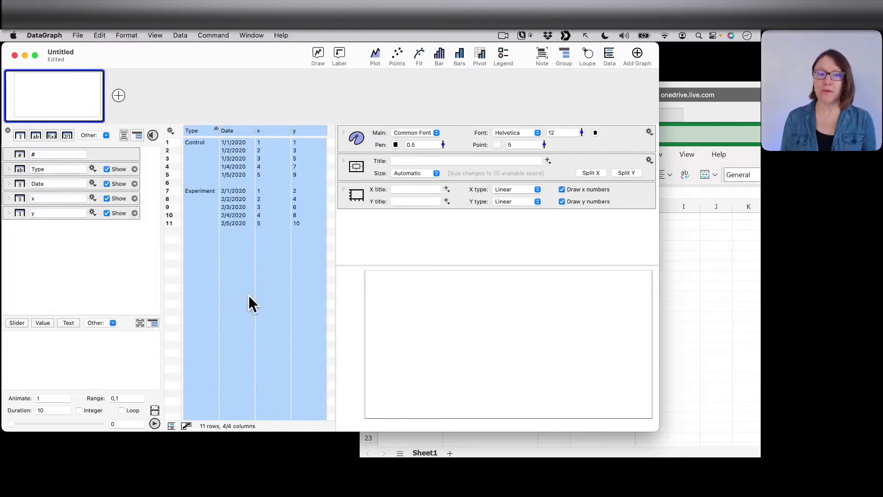
click(251, 294)
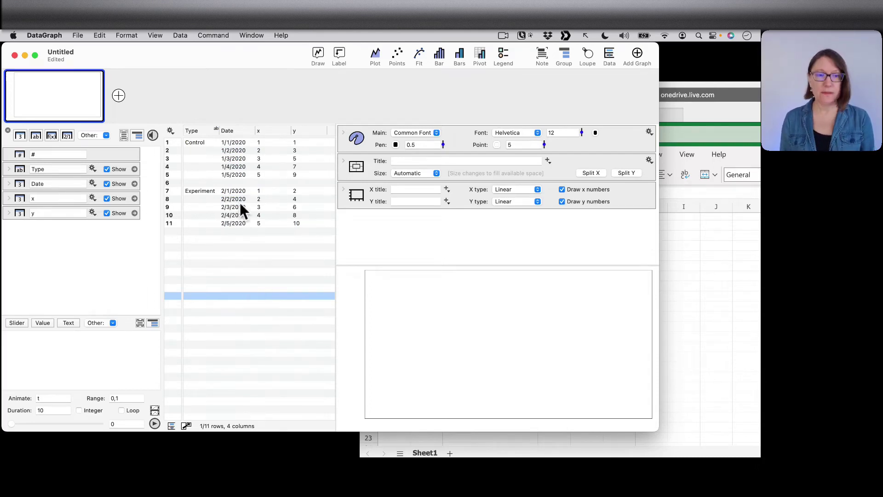
mouse_move(209, 94)
mouse_down()
mouse_move(205, 124)
mouse_move(290, 133)
mouse_move(201, 133)
mouse_up()
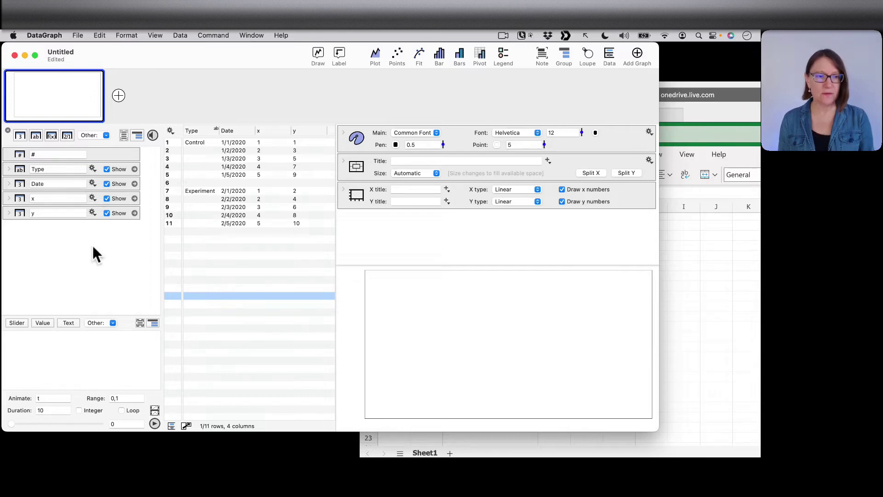
Step: Convert the Date column to a date column and confirm Full Date type with M/D/Y order
drag(92, 248, 94, 196)
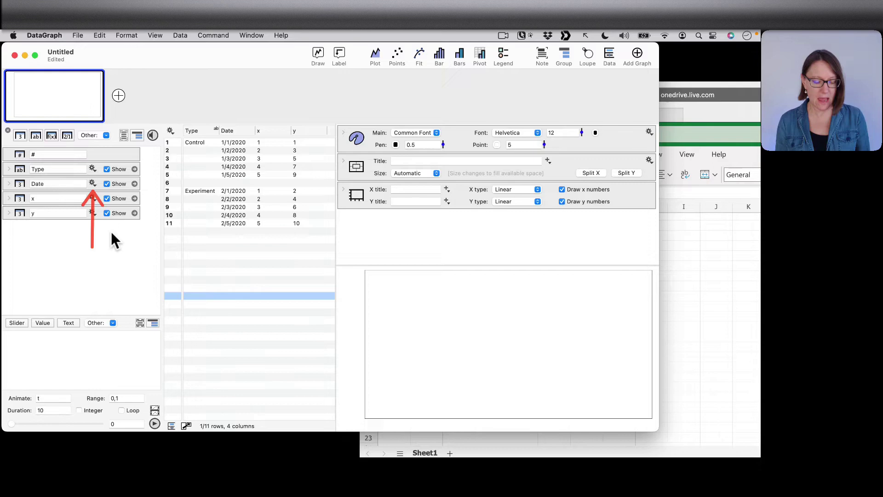
click(91, 183)
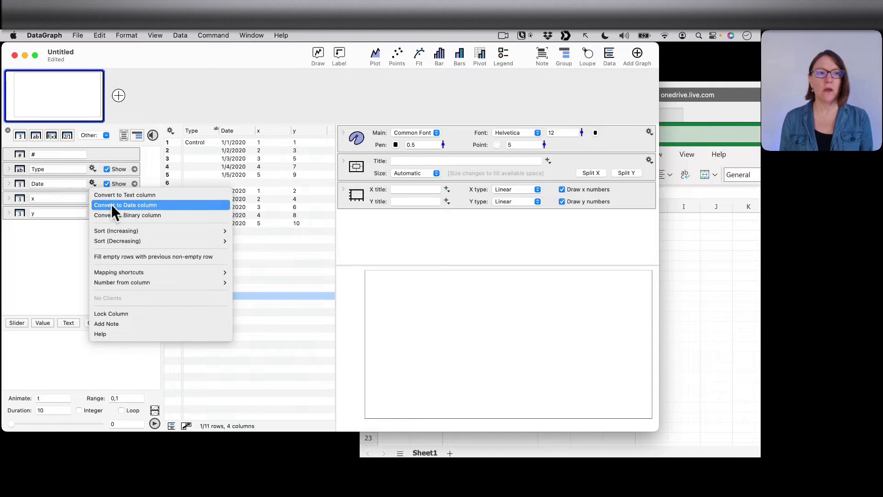
click(172, 205)
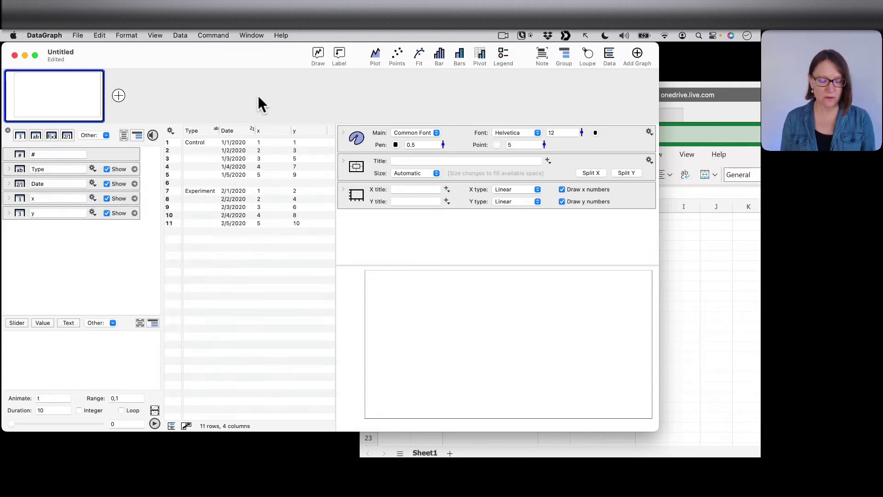
drag(258, 95, 253, 125)
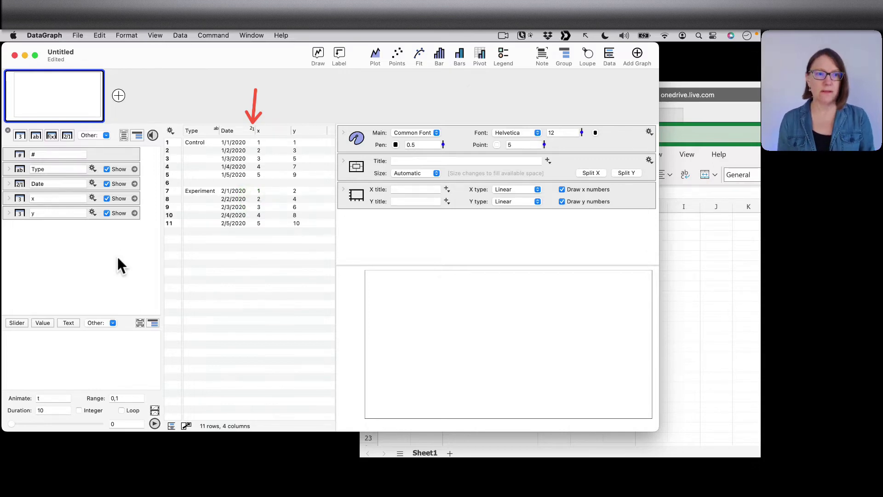
drag(20, 275, 19, 189)
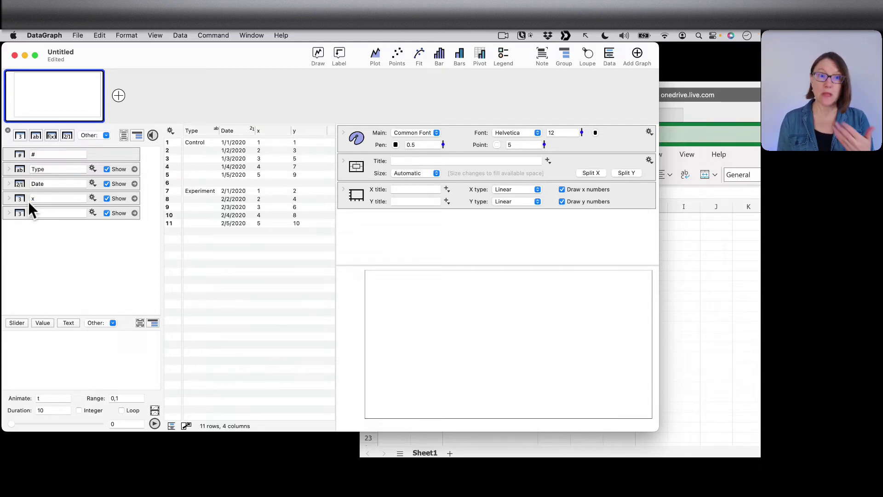
click(9, 184)
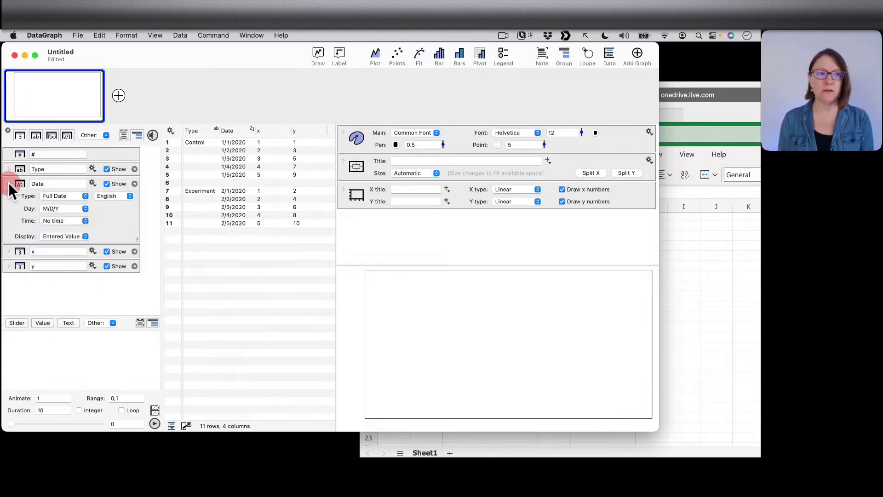
click(16, 223)
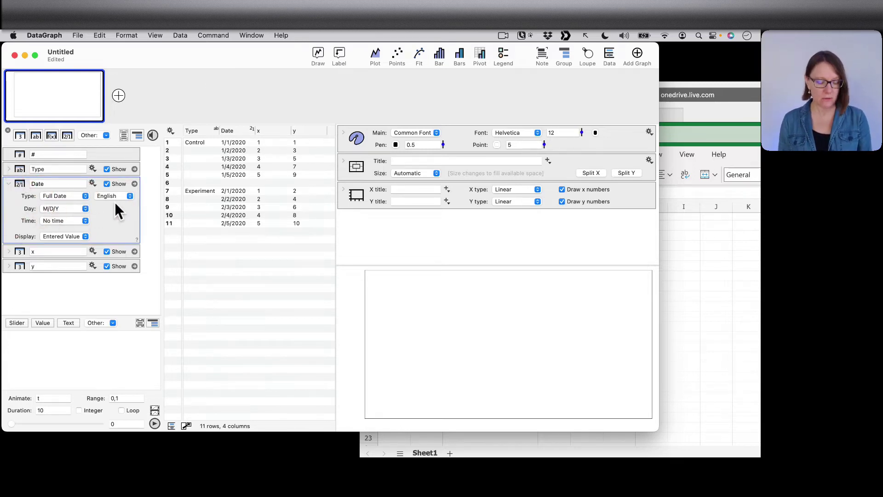
drag(123, 215, 80, 212)
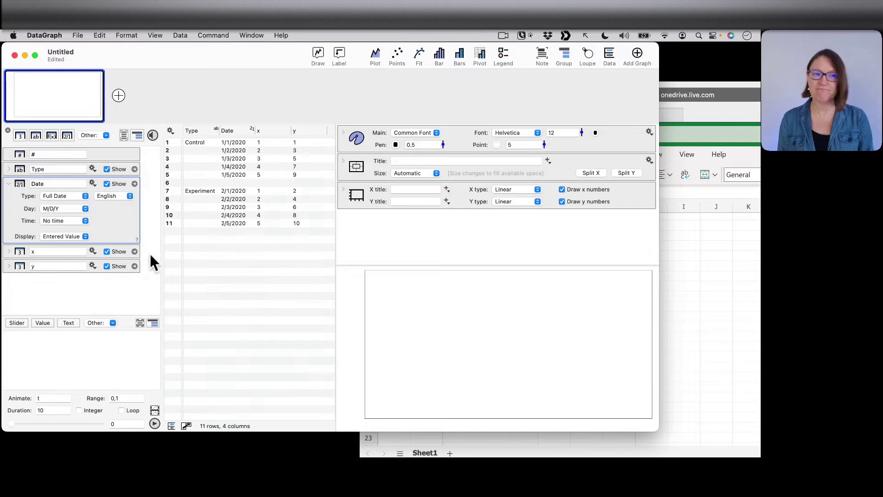
Step: Collapse the Date format settings and review the blank Type cells in rows 2–5
click(7, 181)
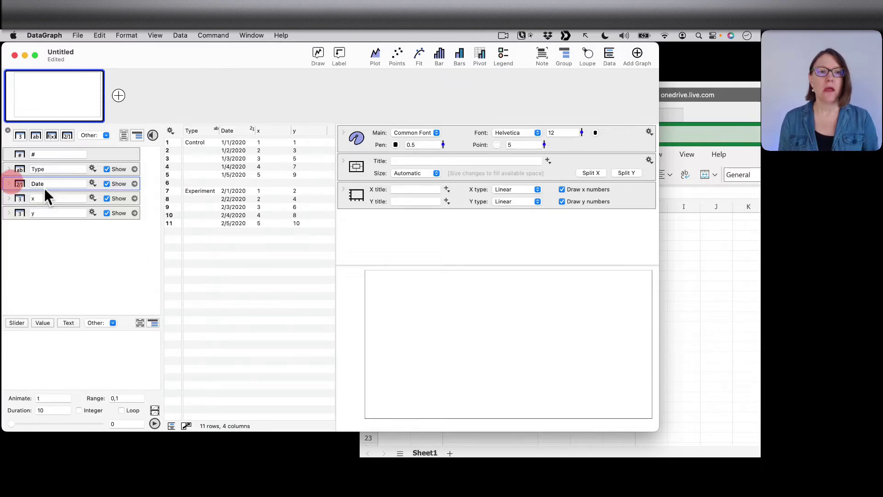
click(198, 150)
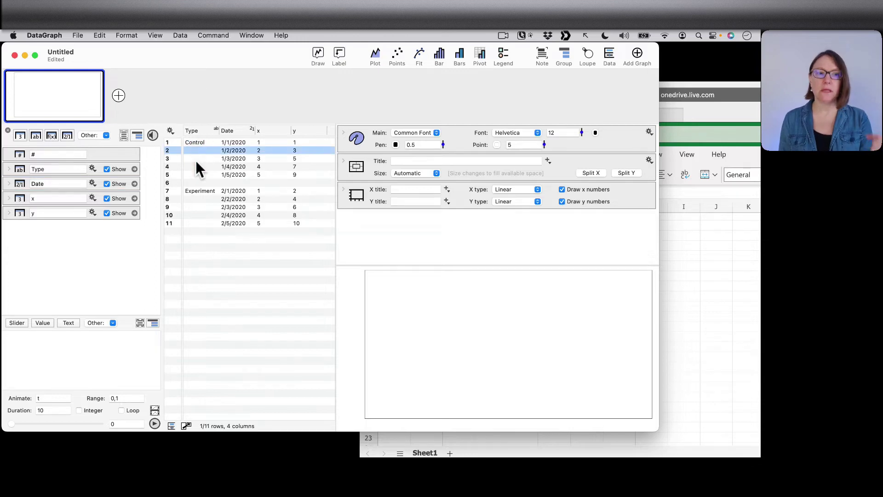
click(196, 161)
click(194, 167)
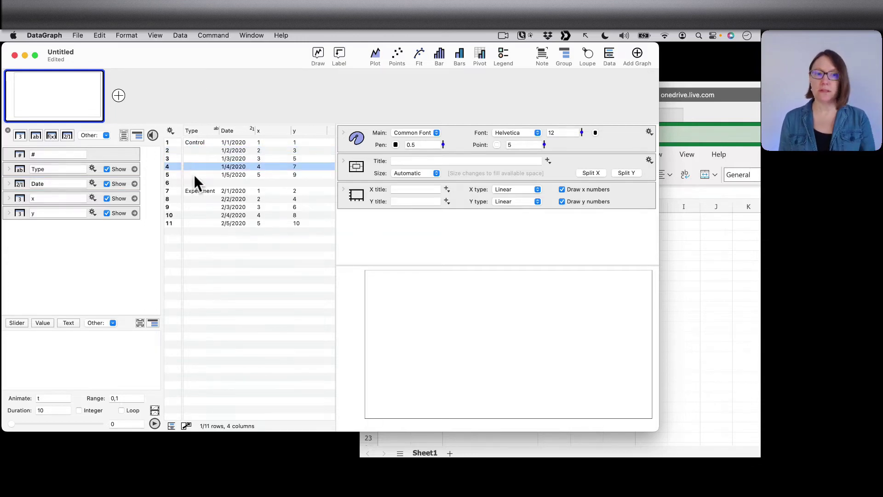
click(194, 174)
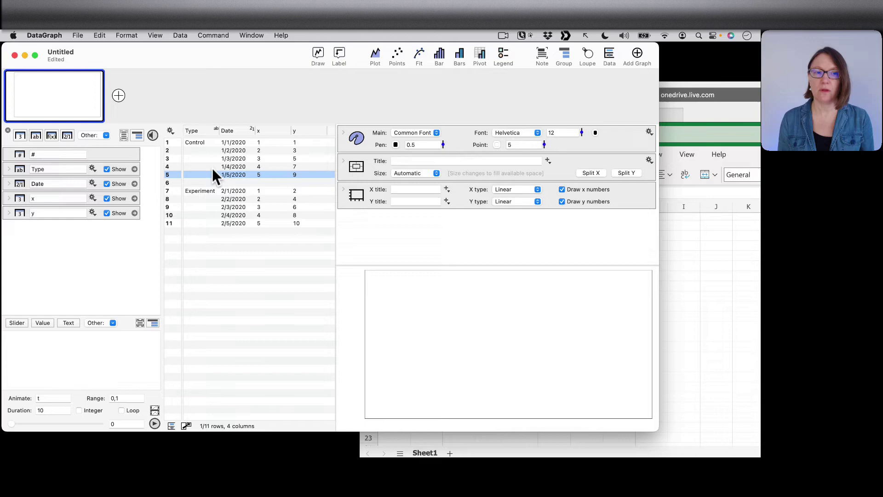
click(113, 258)
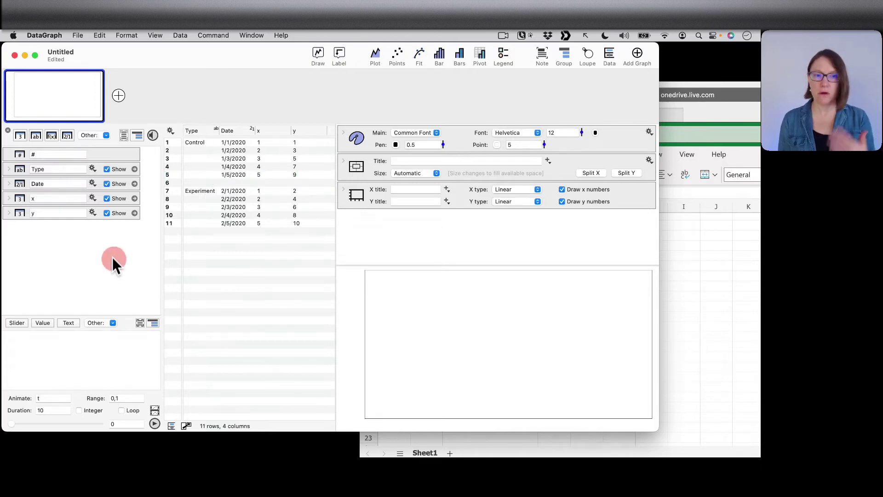
Step: Fill the empty Type cells from the previous non-empty row, then select empty row 6
click(92, 169)
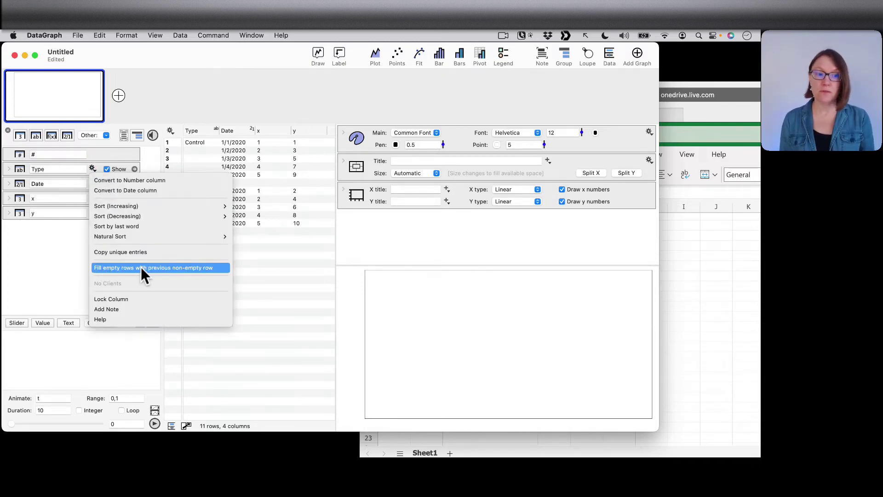
click(203, 266)
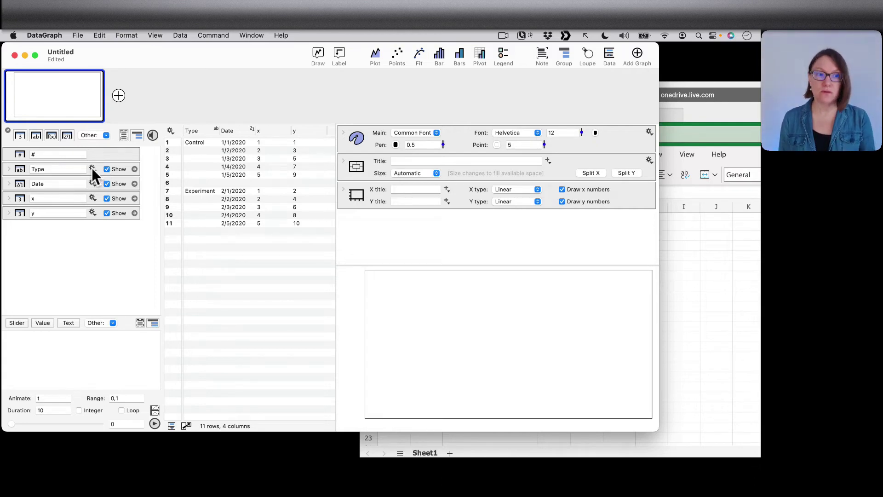
click(205, 131)
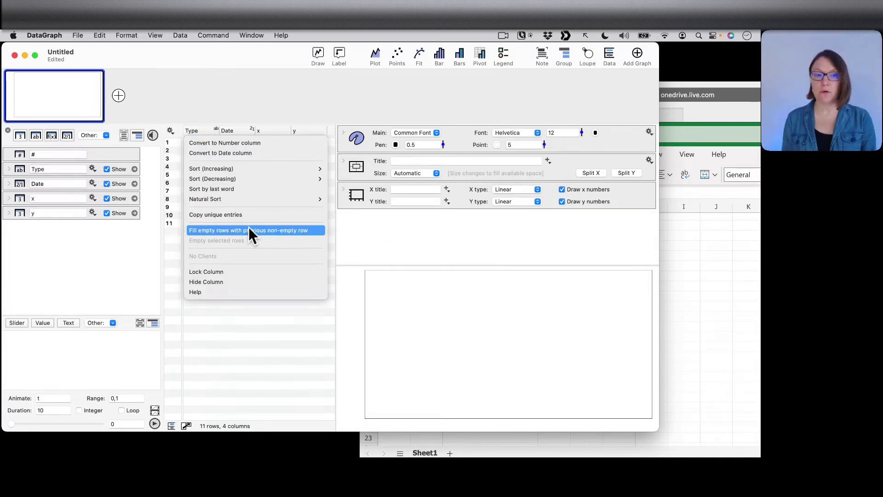
click(300, 230)
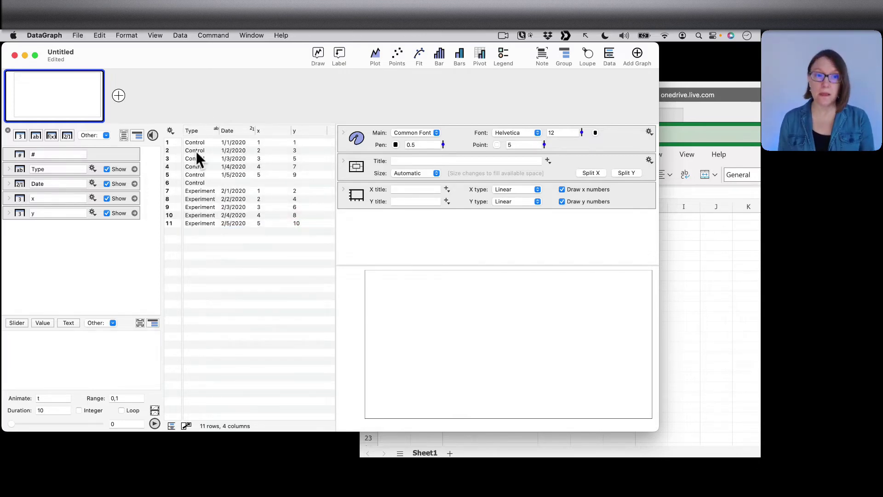
click(200, 183)
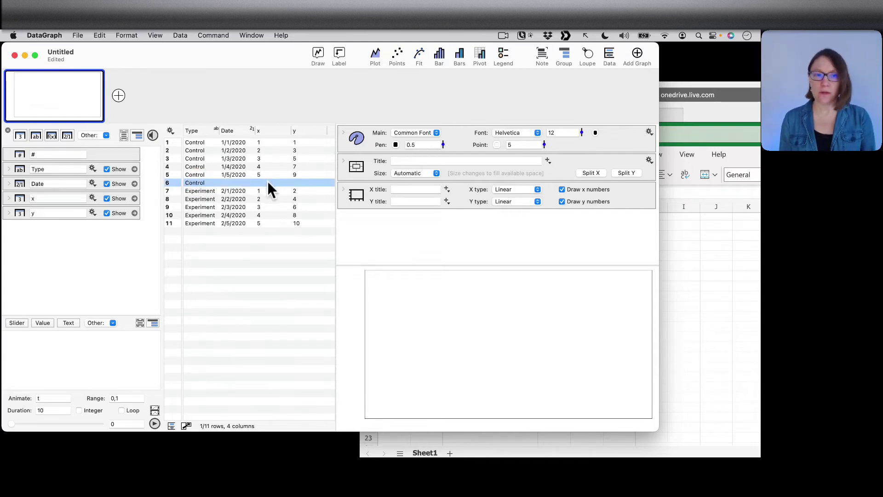
Step: Delete the empty row 6 and move the Experiment rows to a new position
key(Delete)
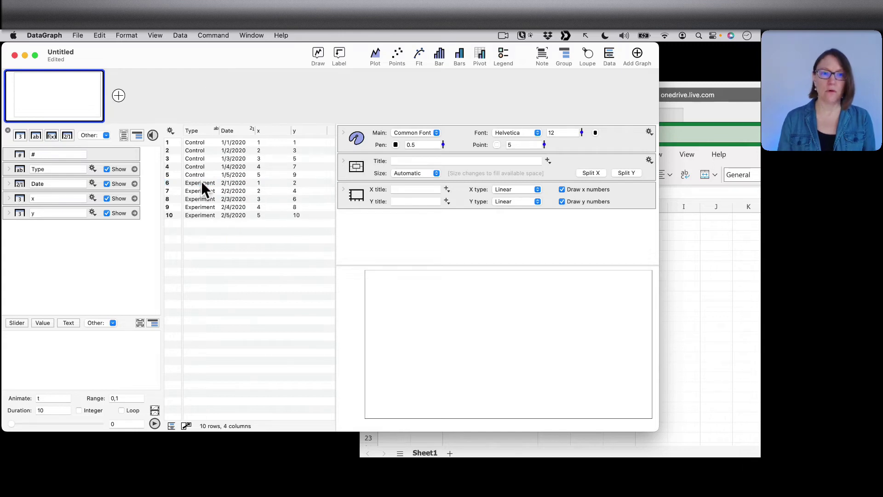
click(233, 225)
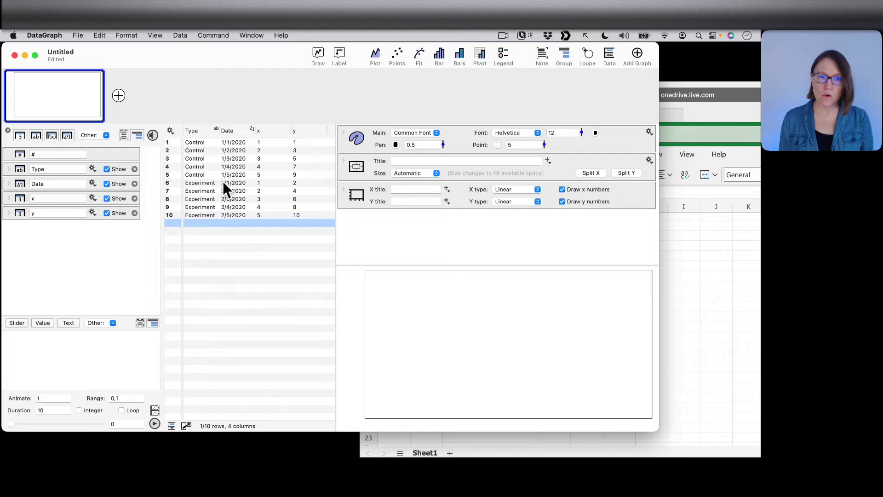
click(223, 182)
shift+click(214, 215)
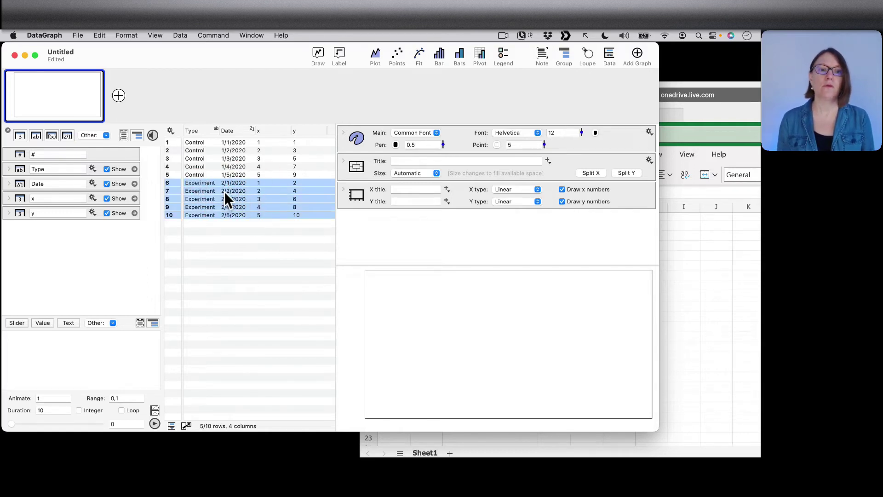
drag(216, 196, 259, 230)
click(253, 244)
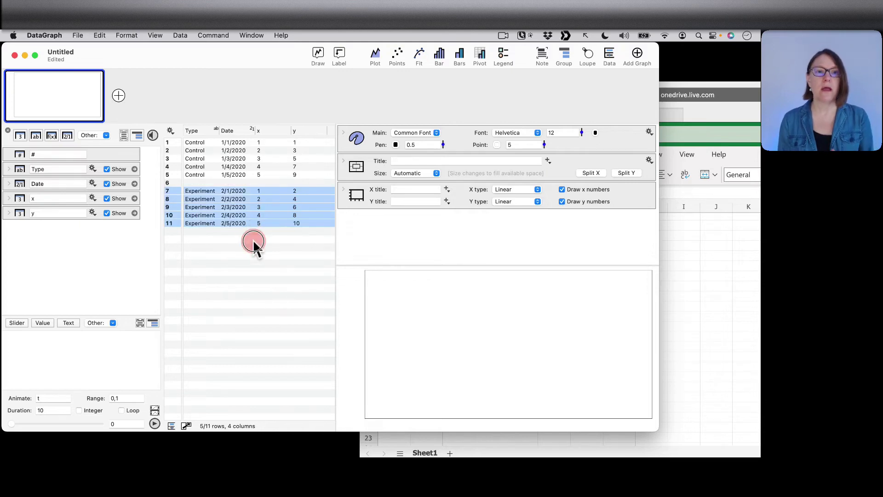
Step: Shift every row down by one so row 1 is left empty
click(213, 143)
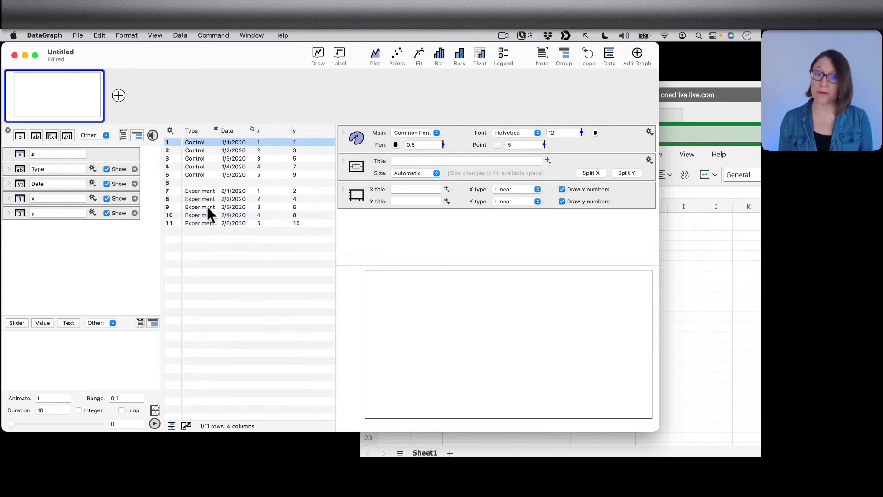
key(super+a)
drag(215, 200, 249, 233)
click(242, 313)
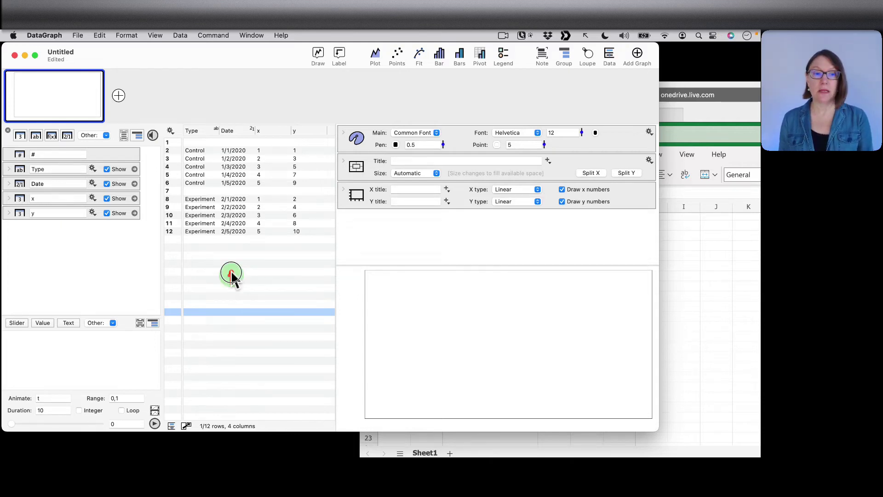
drag(232, 274, 231, 240)
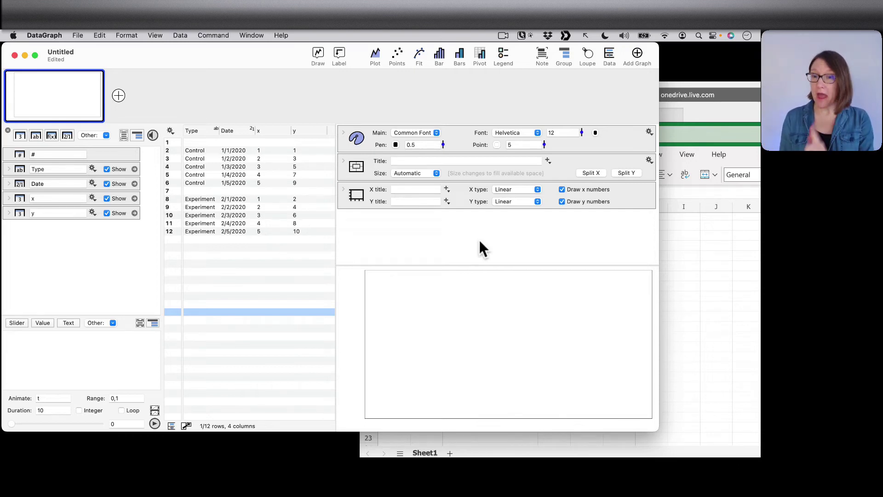
Step: Enter 2/6 in cell E17 and inspect its stored value of 2/6/2022
click(719, 238)
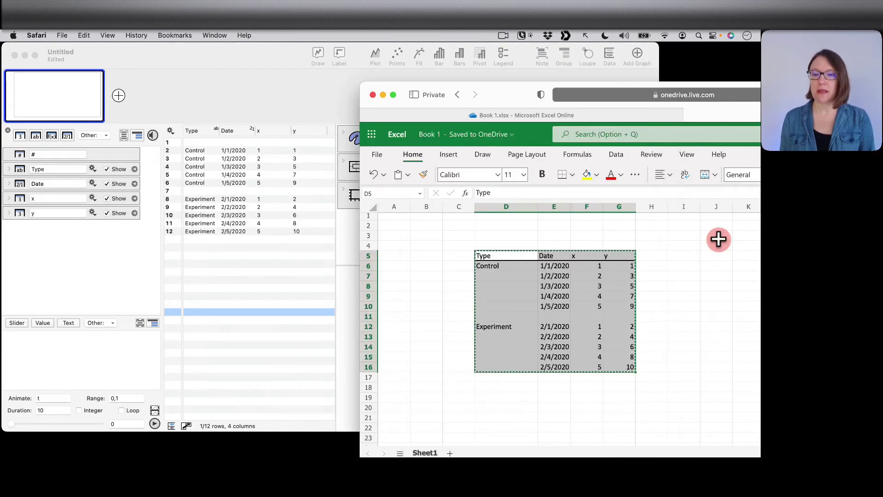
click(563, 386)
double_click(556, 376)
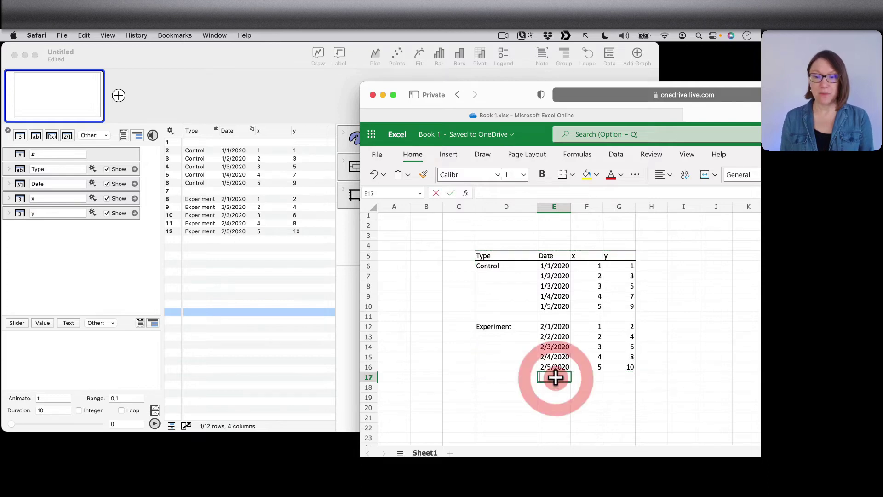
text(2/6)
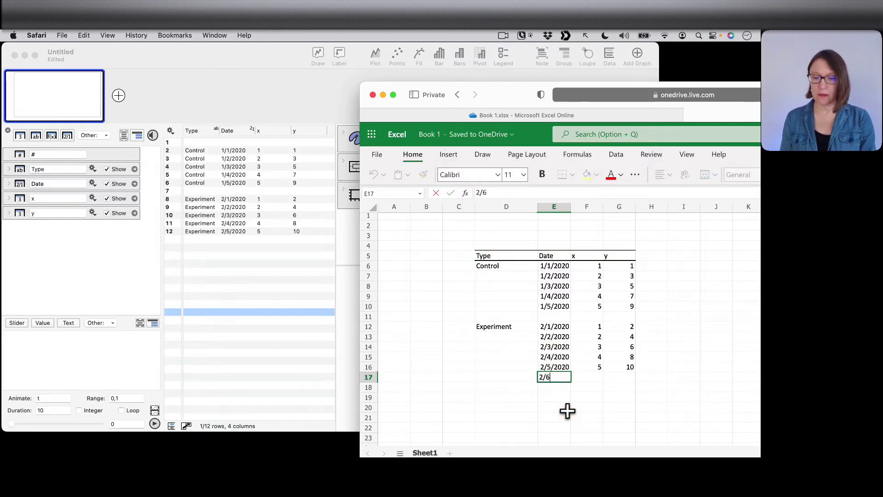
key(Return)
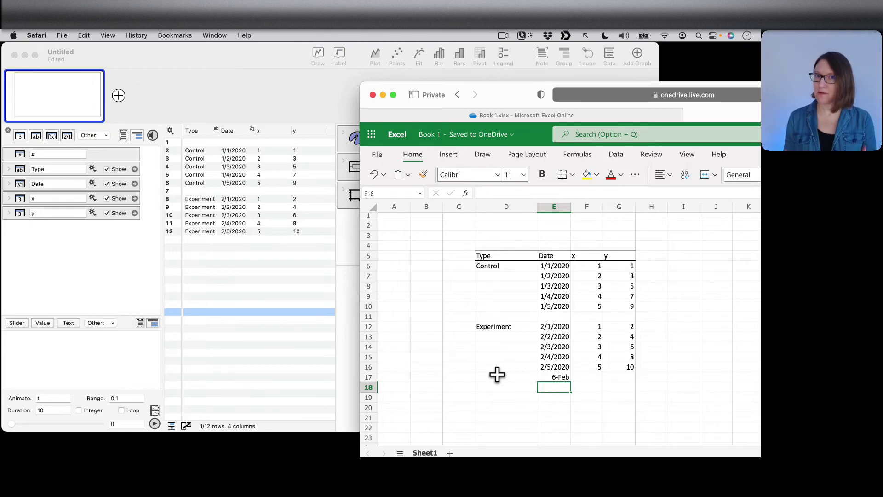
double_click(550, 378)
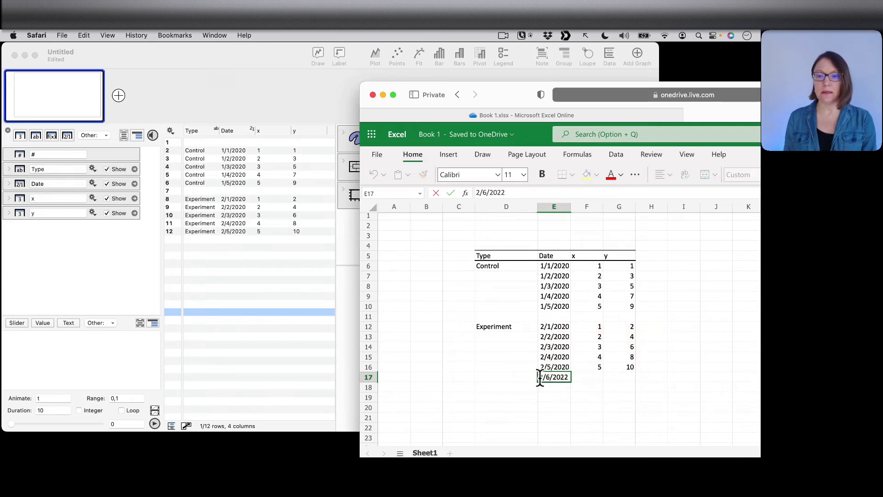
click(570, 381)
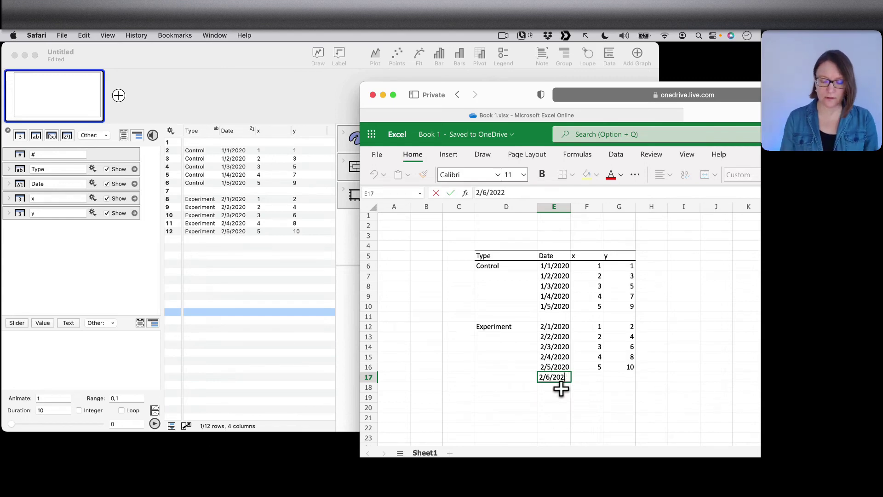
key(Return)
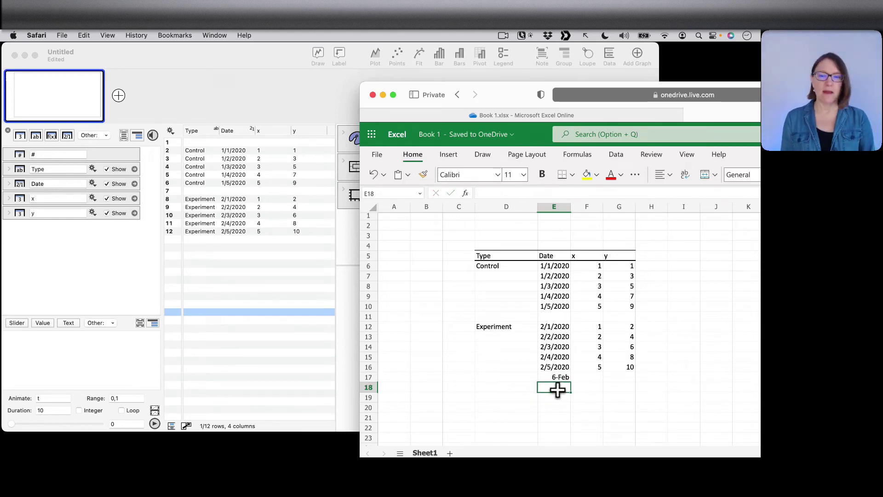
Step: Enter 2/6/2020 in E18, then re-enter E17 as 2/6/2020
double_click(558, 390)
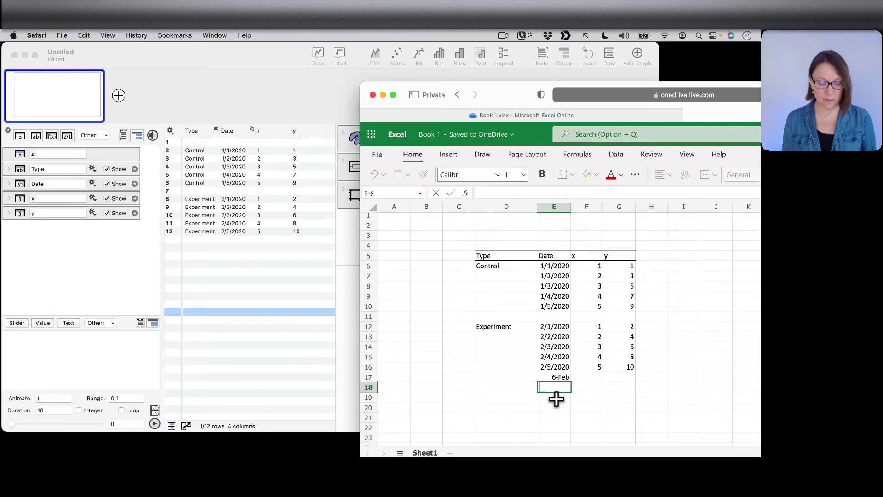
text(2/6/2)
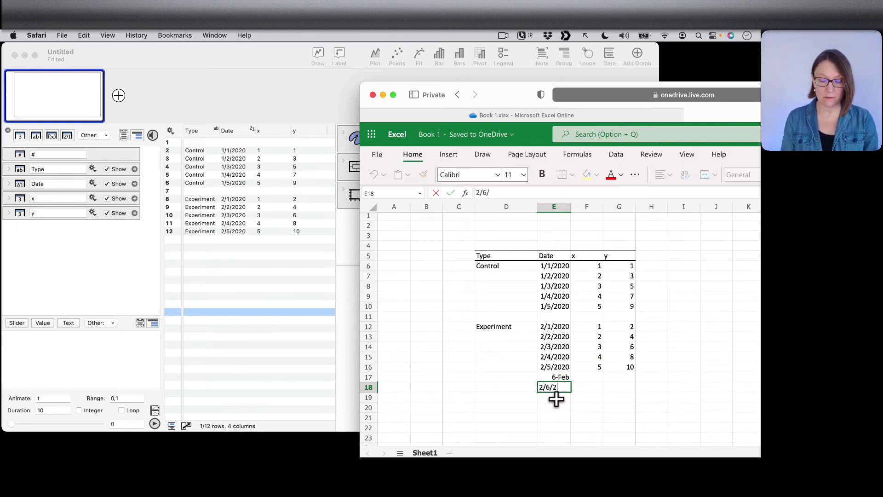
text(020)
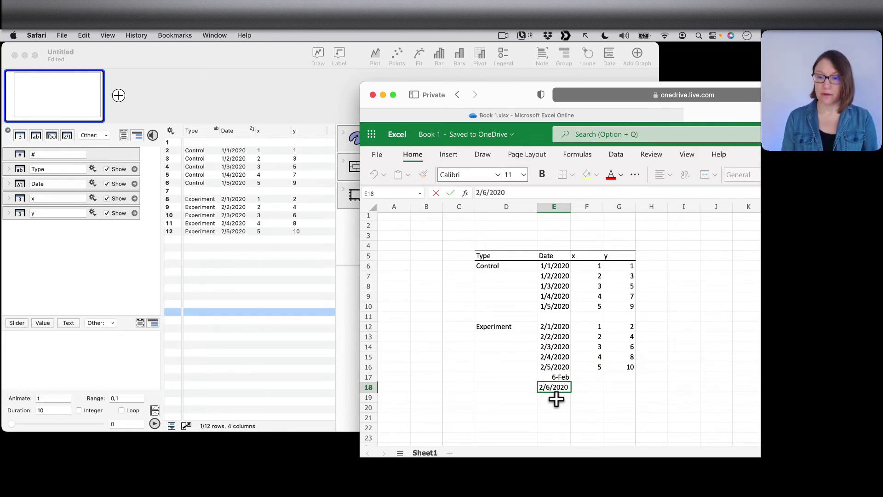
key(Return)
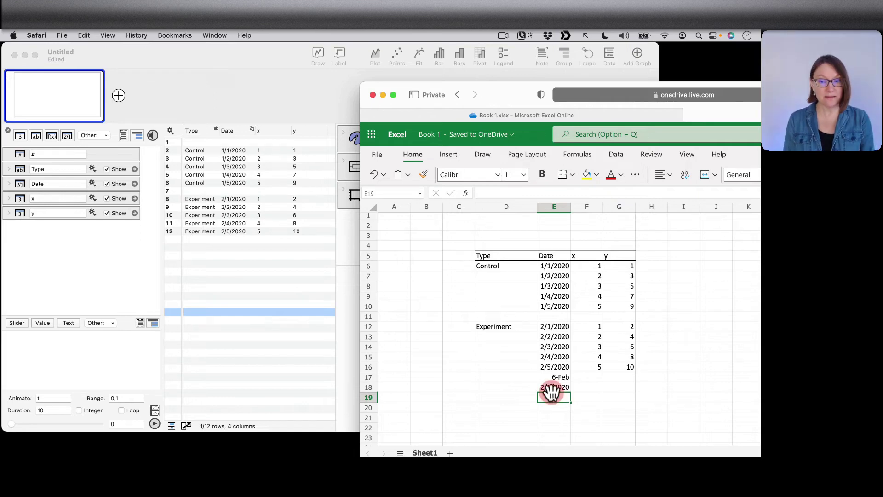
click(558, 377)
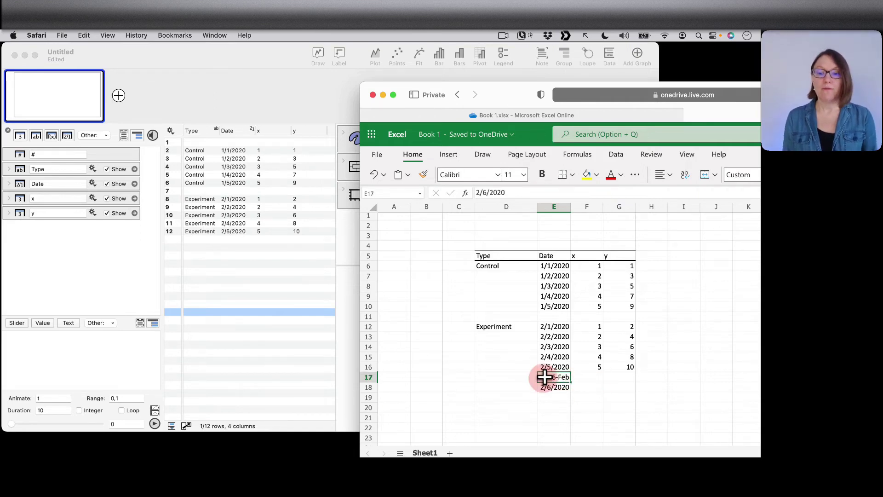
text(2/6/2020)
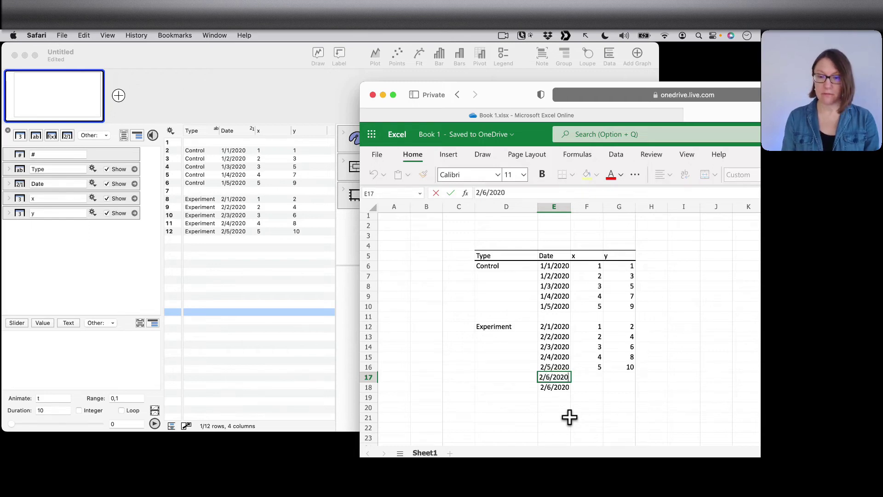
key(Return)
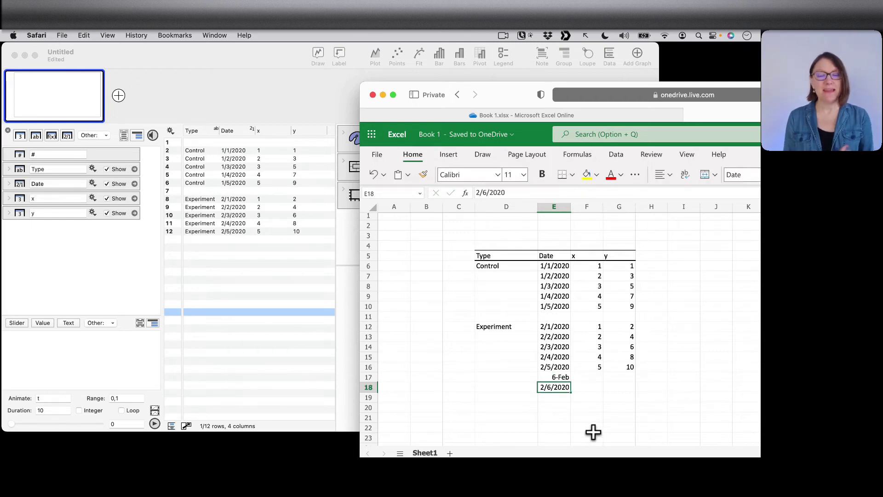
click(551, 378)
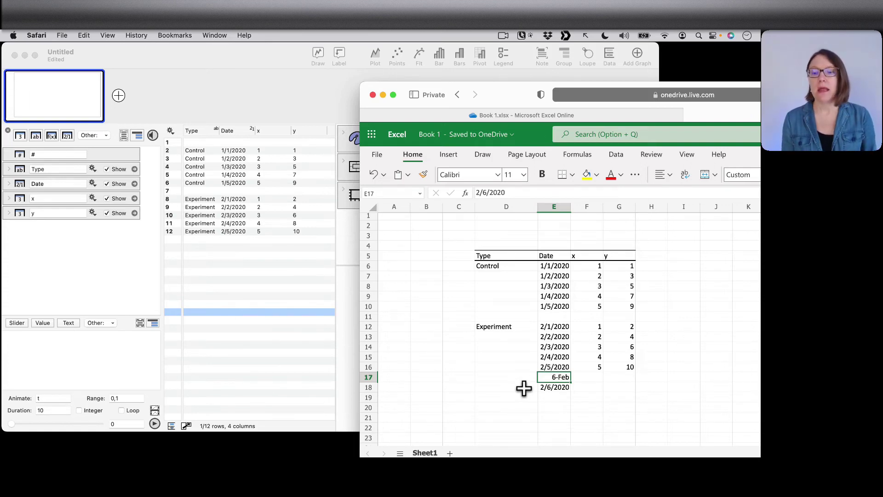
Step: Apply the *3/14/2012 Date number format to E17 so it shows 2/6/2020
right_click(558, 377)
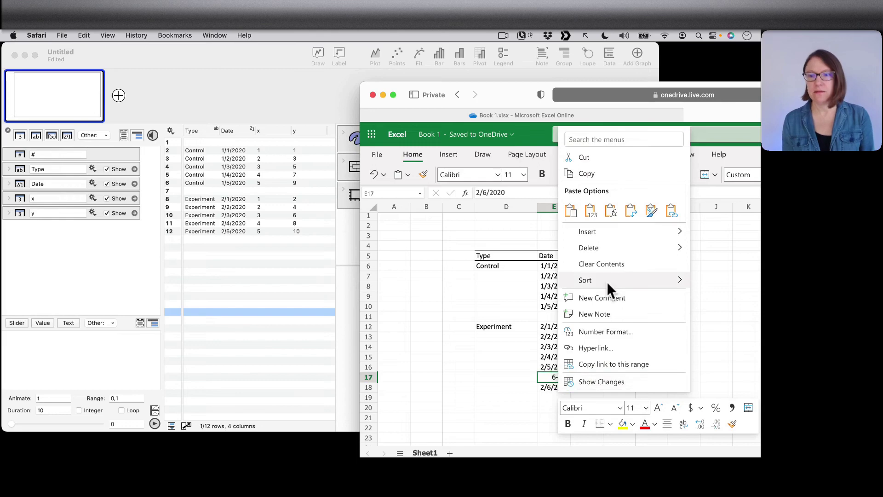
click(607, 331)
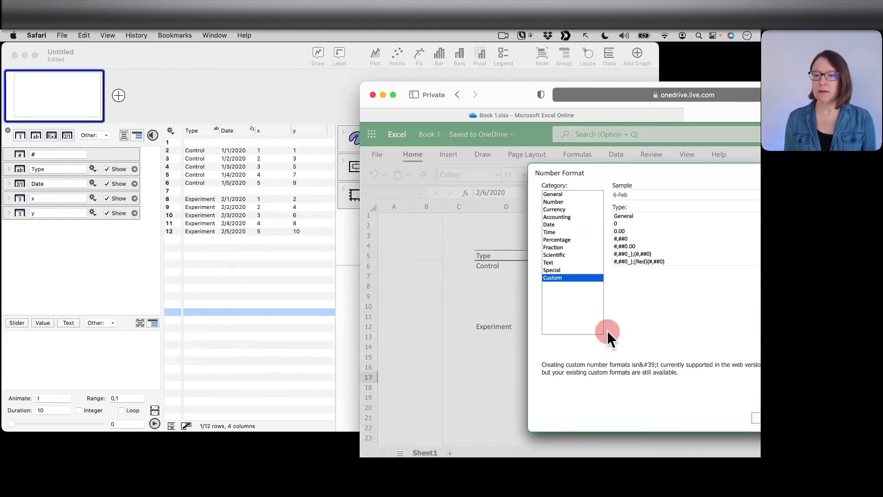
click(562, 224)
click(640, 215)
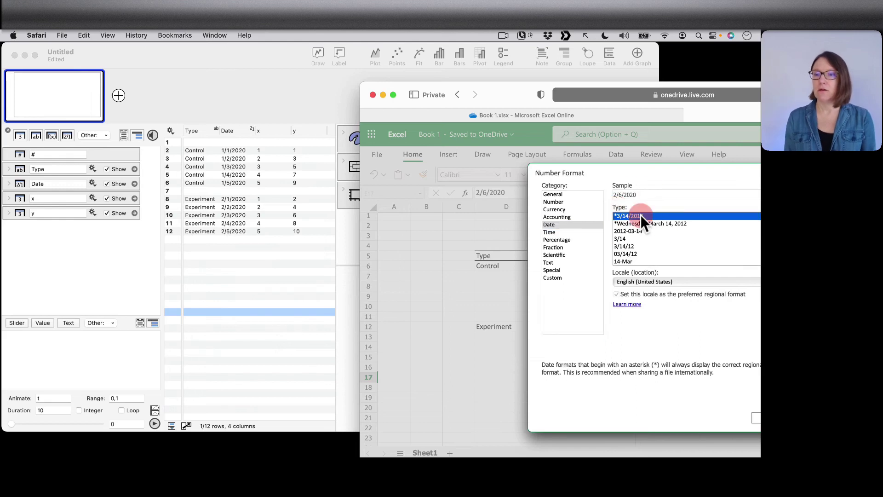
click(686, 201)
drag(698, 173, 588, 173)
click(657, 418)
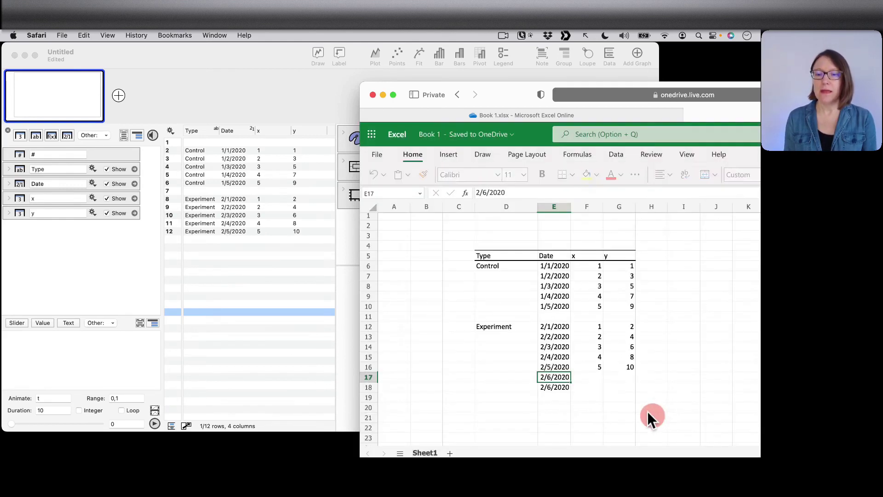
click(584, 406)
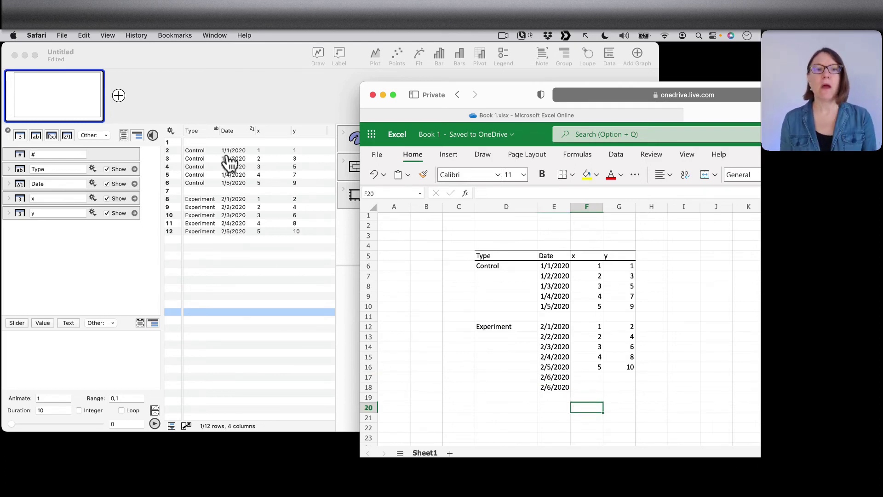
Step: Switch to the Basic Data.dgraph document and zoom its window to fill the screen
click(235, 125)
click(234, 130)
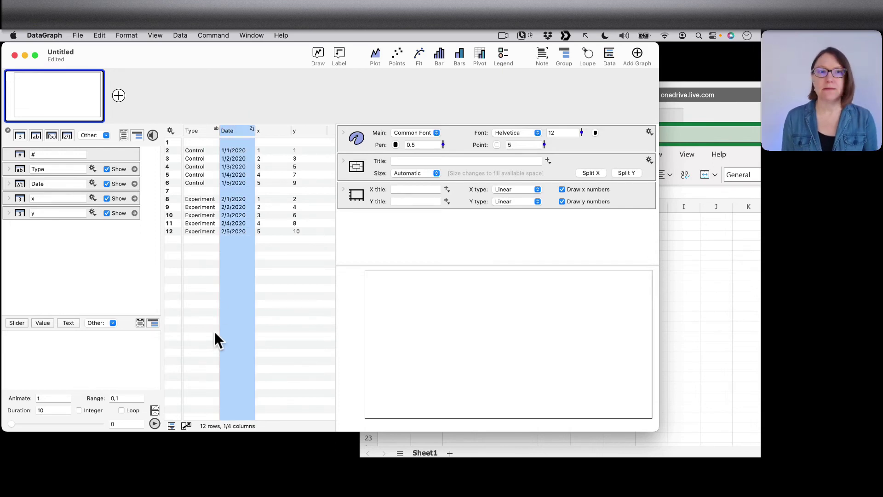
click(251, 35)
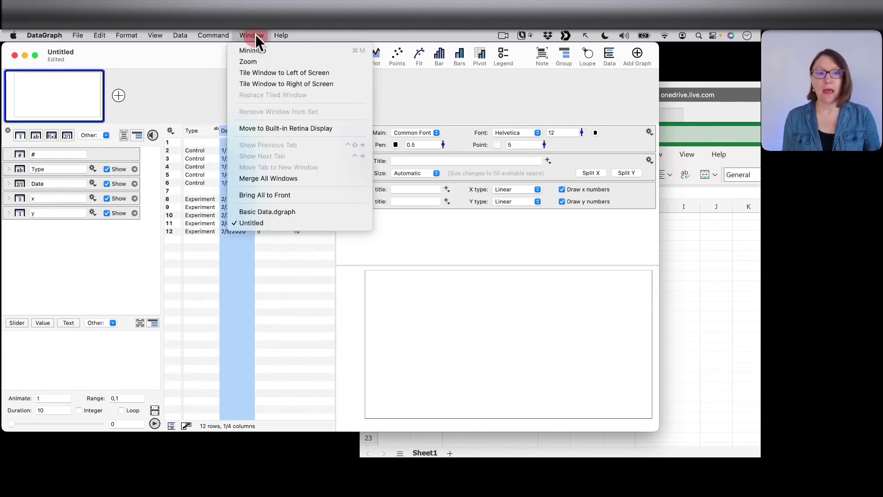
click(234, 210)
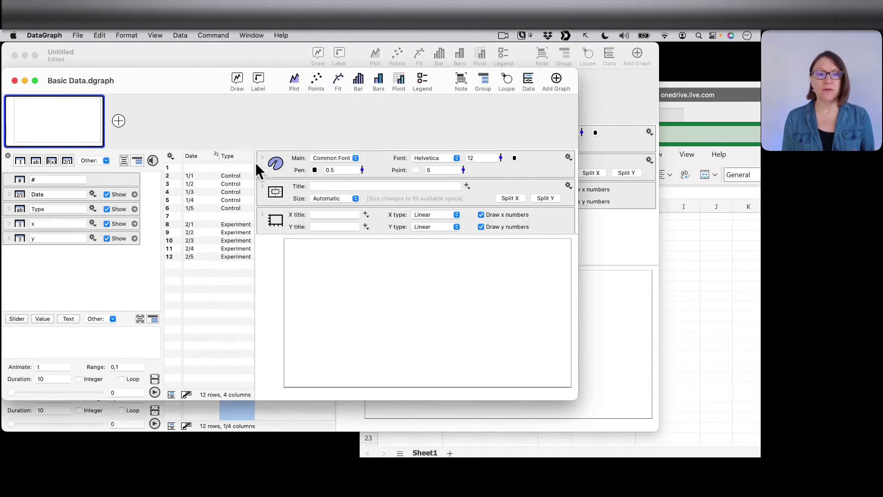
double_click(186, 79)
click(260, 253)
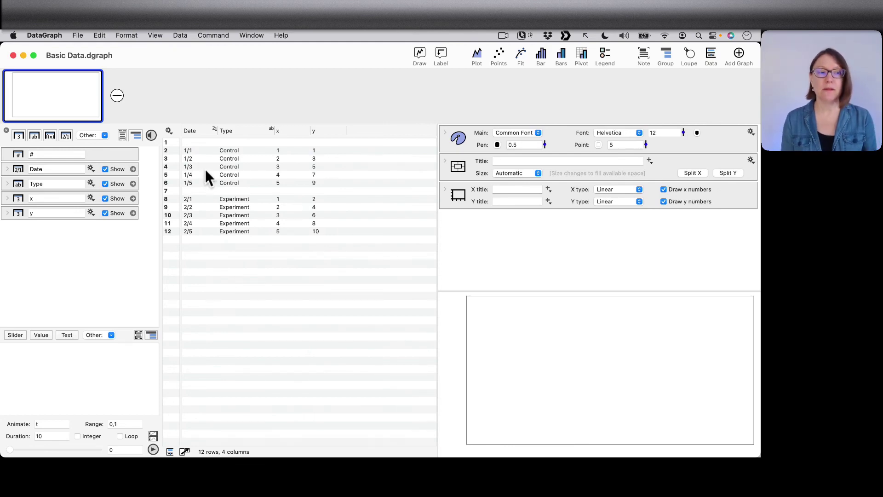
click(7, 169)
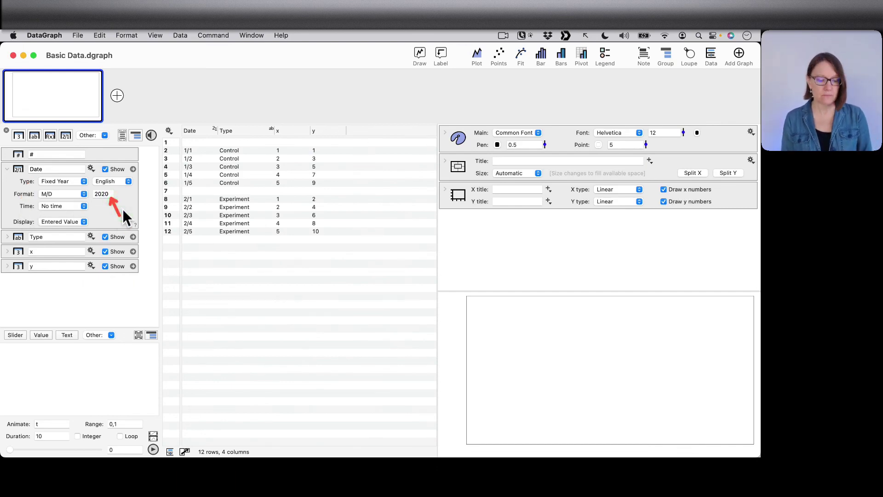
click(72, 181)
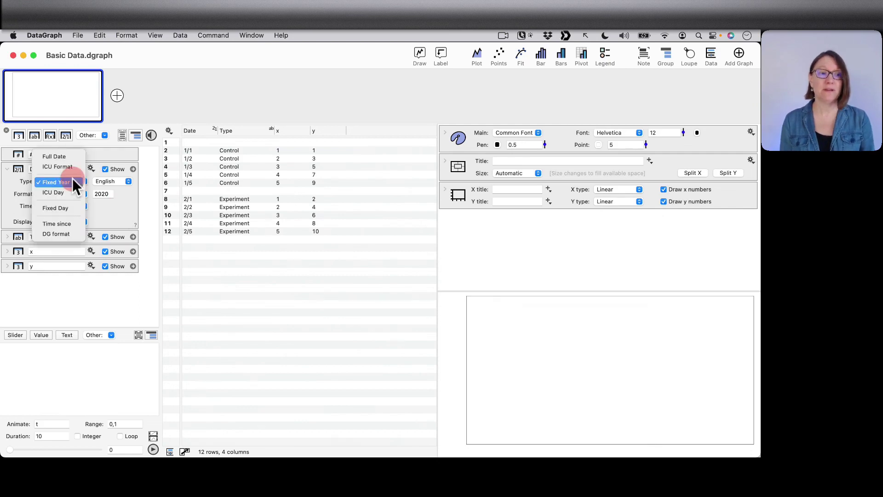
click(65, 184)
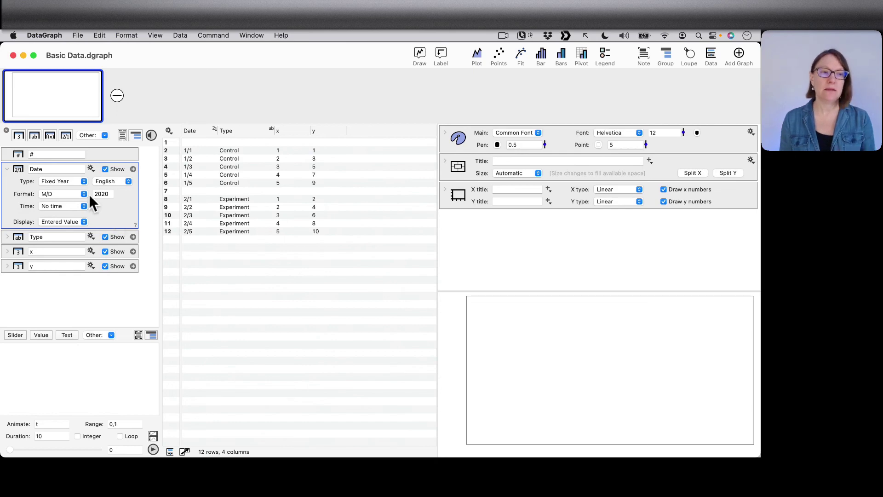
click(7, 169)
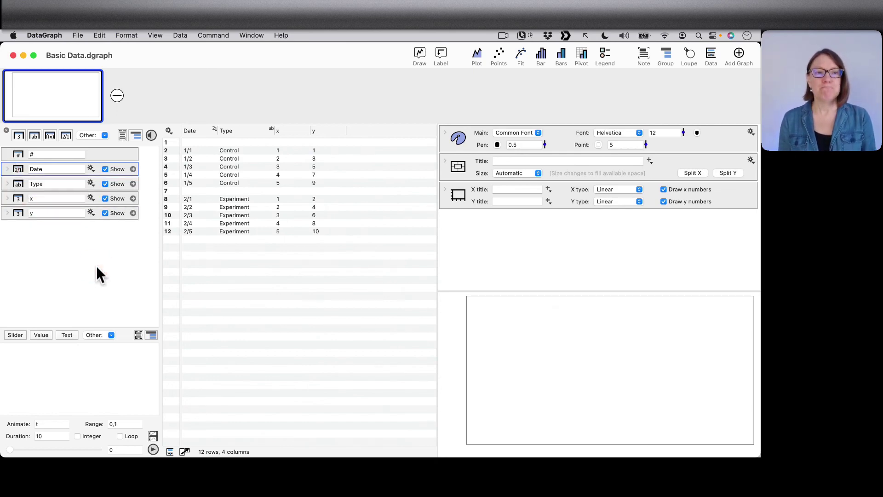